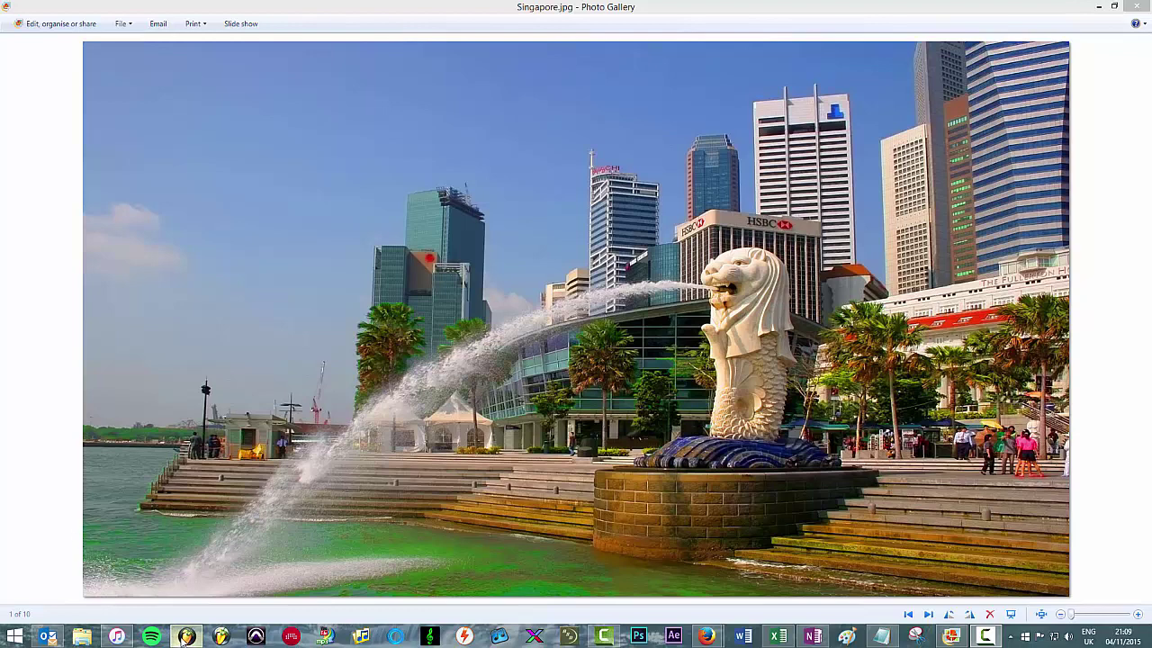
Switch to FL Studio and open the first Magic AB plugin in the Reference Tracks patcher
{"action": "left_click", "coordinate": [185, 636]}
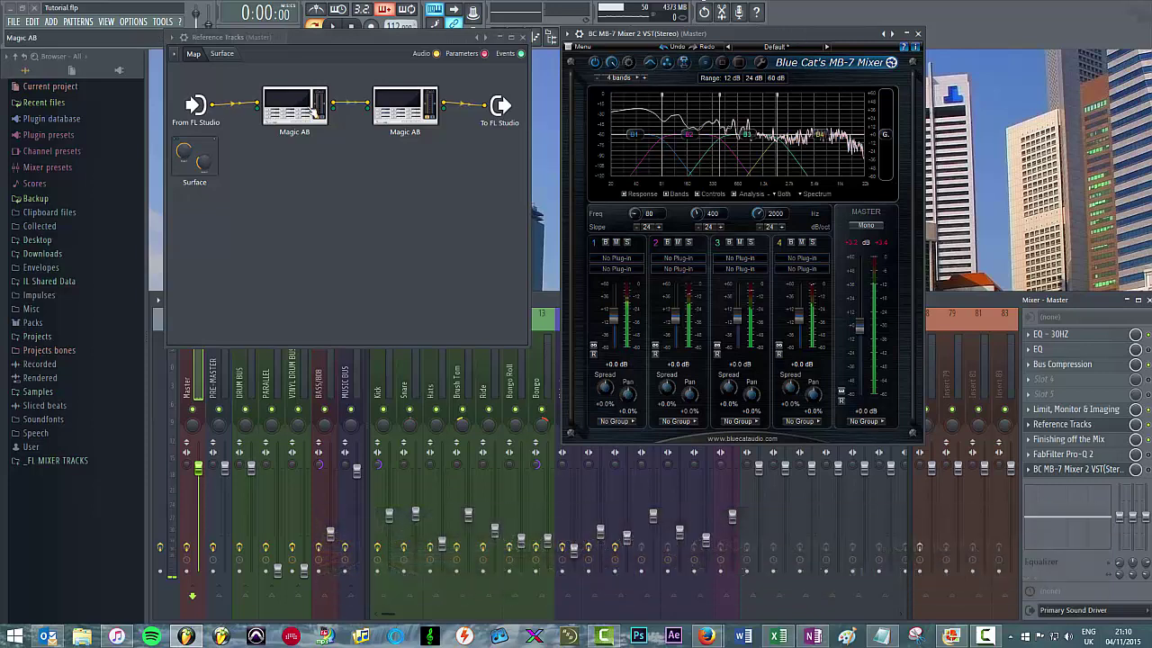
{"action": "double_click", "coordinate": [312, 113]}
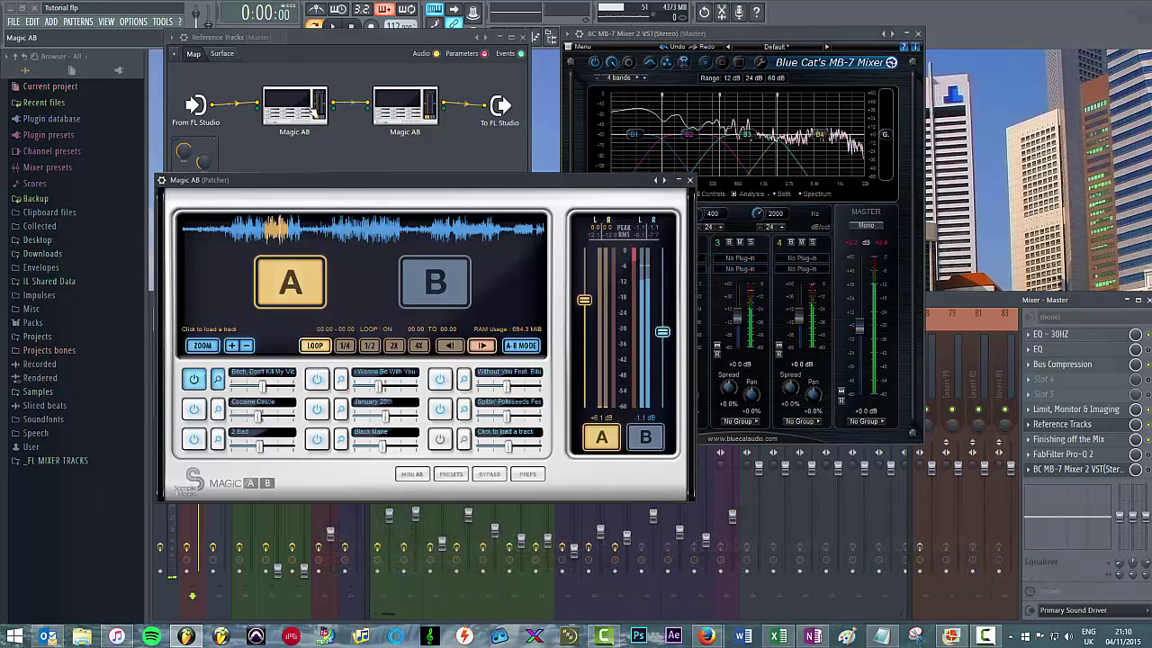
{"action": "left_click_drag", "start_coordinate": [476, 192], "coordinate": [484, 182]}
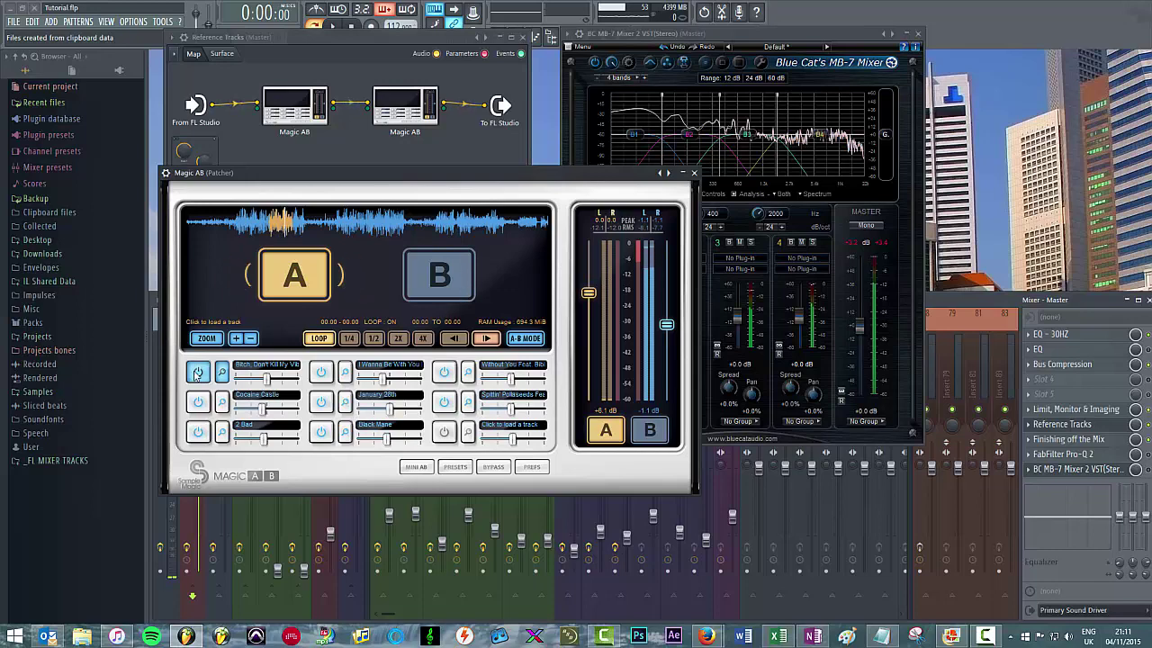
Cycle Magic AB through the Cocaine Castle, 2 Bad and I Wanna Be With You references, ending on January 28th
{"action": "left_click", "coordinate": [198, 401]}
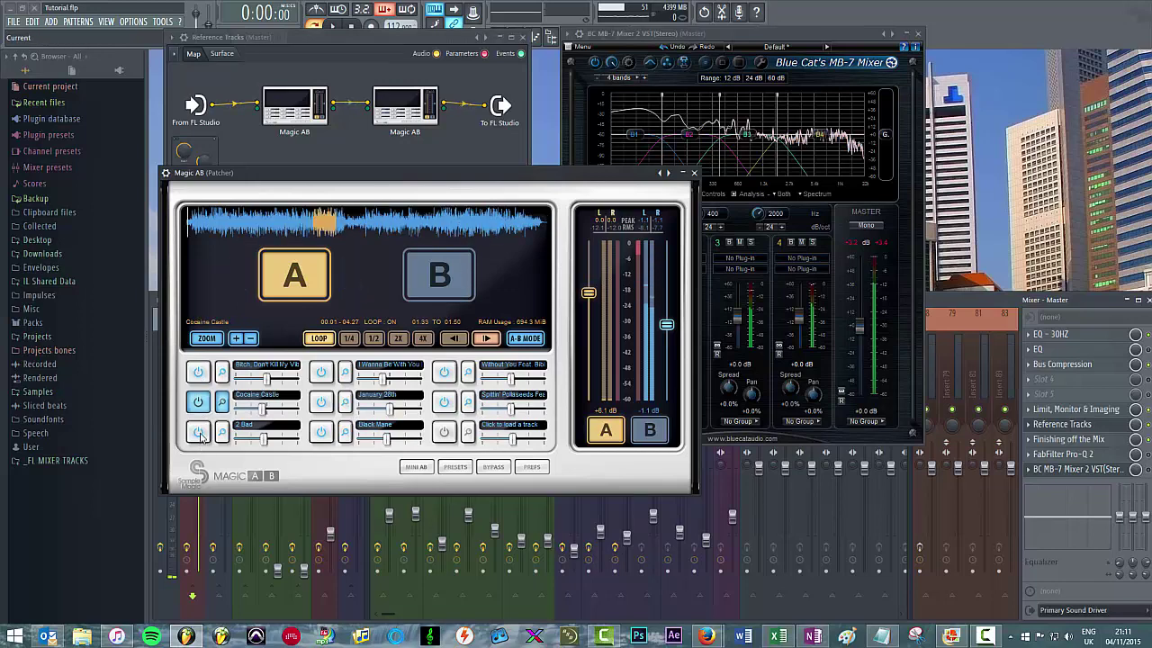
{"action": "left_click", "coordinate": [197, 431]}
{"action": "left_click", "coordinate": [321, 372]}
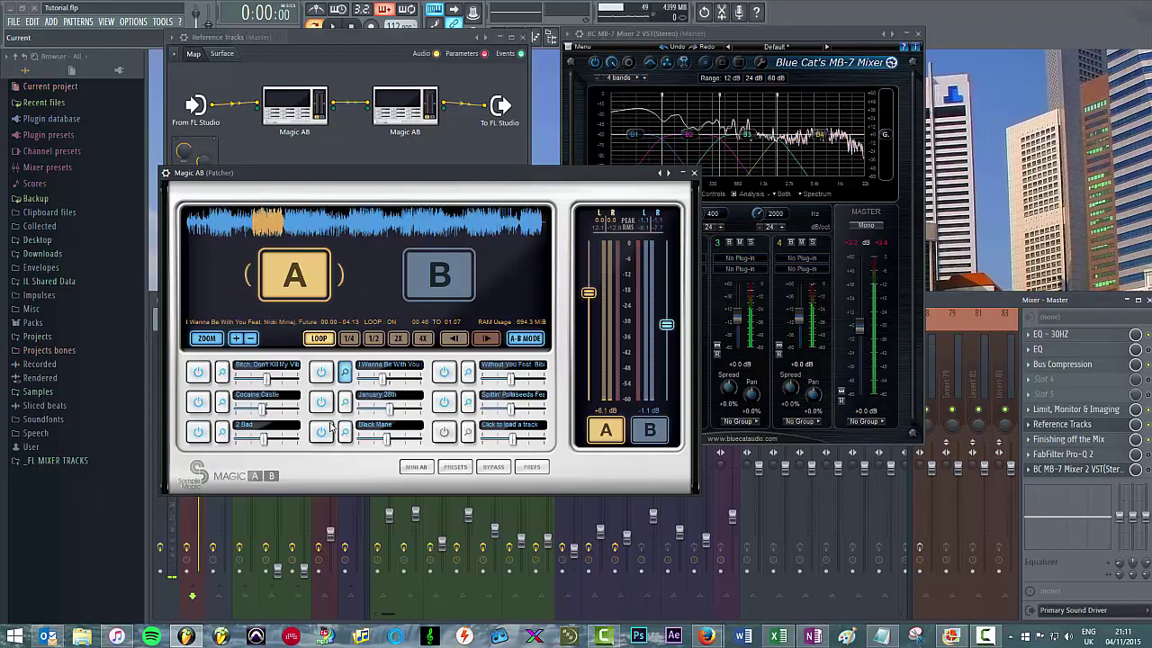
{"action": "left_click", "coordinate": [321, 402]}
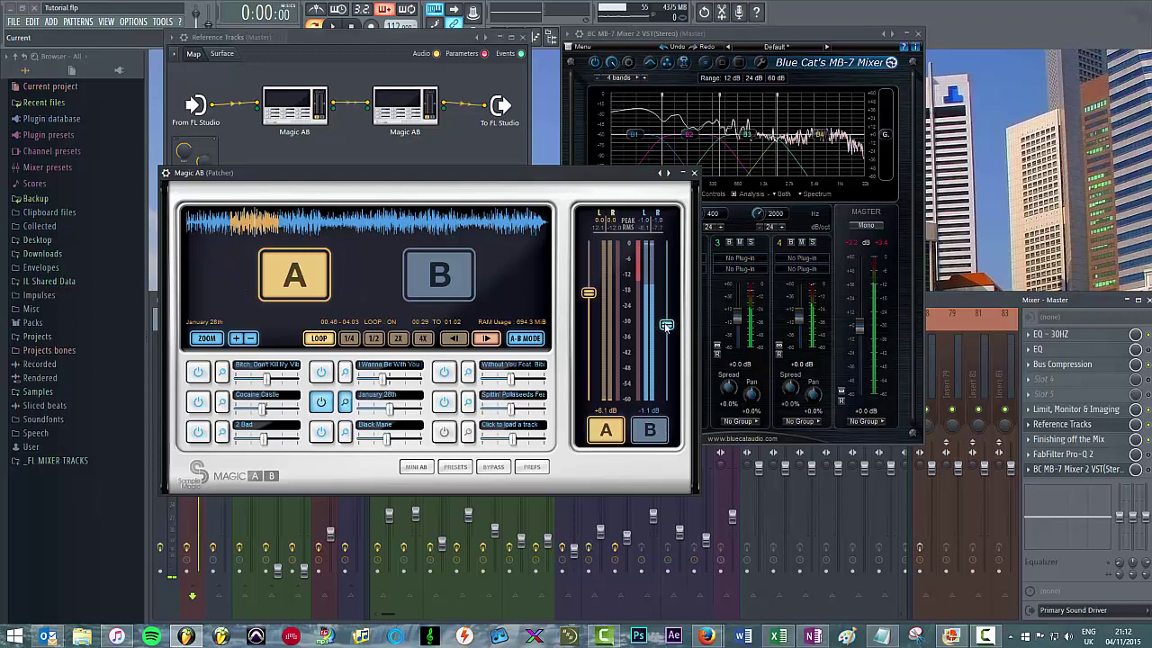
Lower the B level in Magic AB to -5.7 dB and check the available preset options
{"action": "mouse_move", "coordinate": [666, 326]}
{"action": "left_mouse_down"}
{"action": "mouse_move", "coordinate": [666, 310]}
{"action": "mouse_move", "coordinate": [666, 346]}
{"action": "left_mouse_up"}
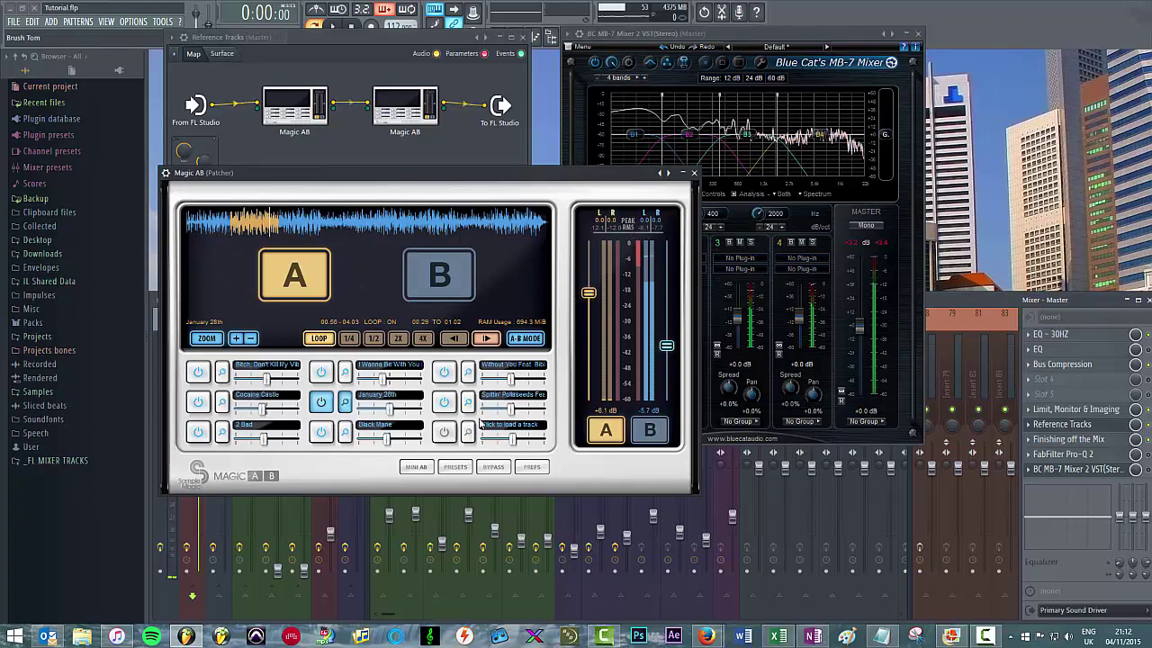
{"action": "left_click", "coordinate": [465, 471]}
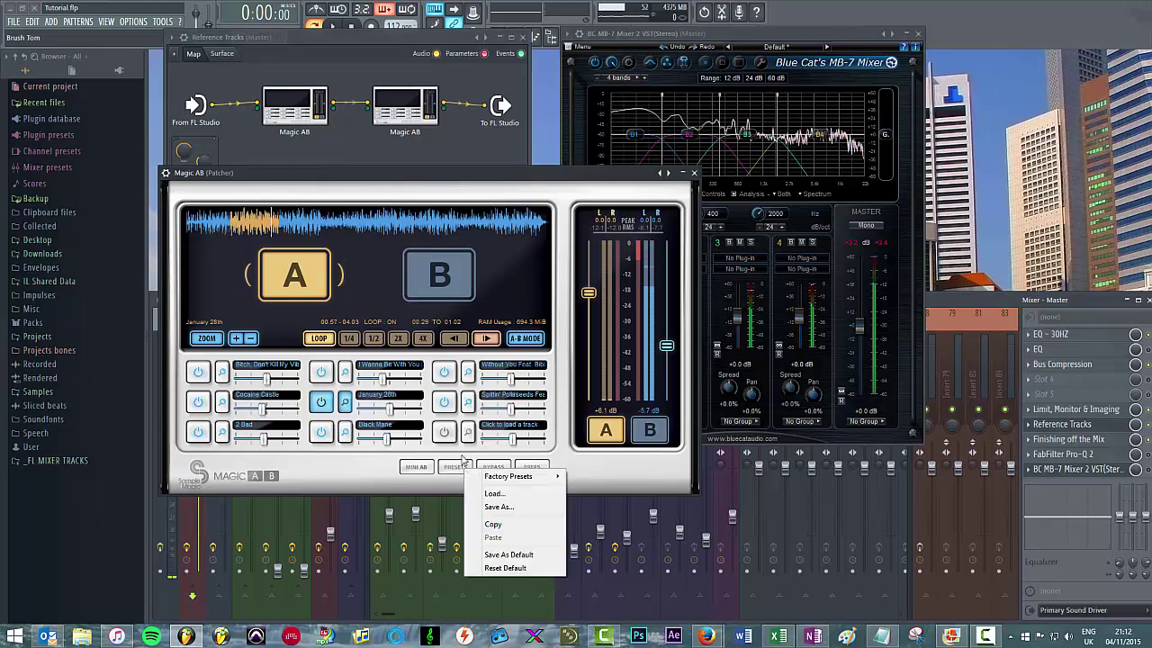
{"action": "left_click", "coordinate": [351, 469]}
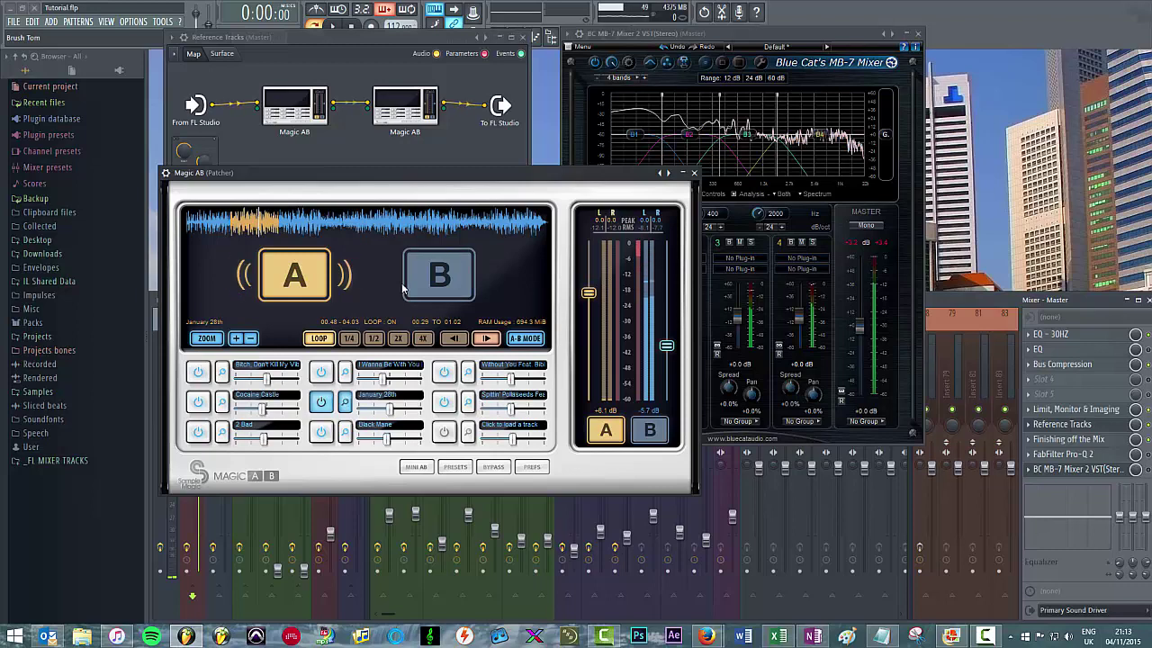
Open the master's FabFilter Pro-Q 2 and sweep its low cut up to 2391.3 Hz and back down to 139.71 Hz
{"action": "left_click", "coordinate": [1066, 455]}
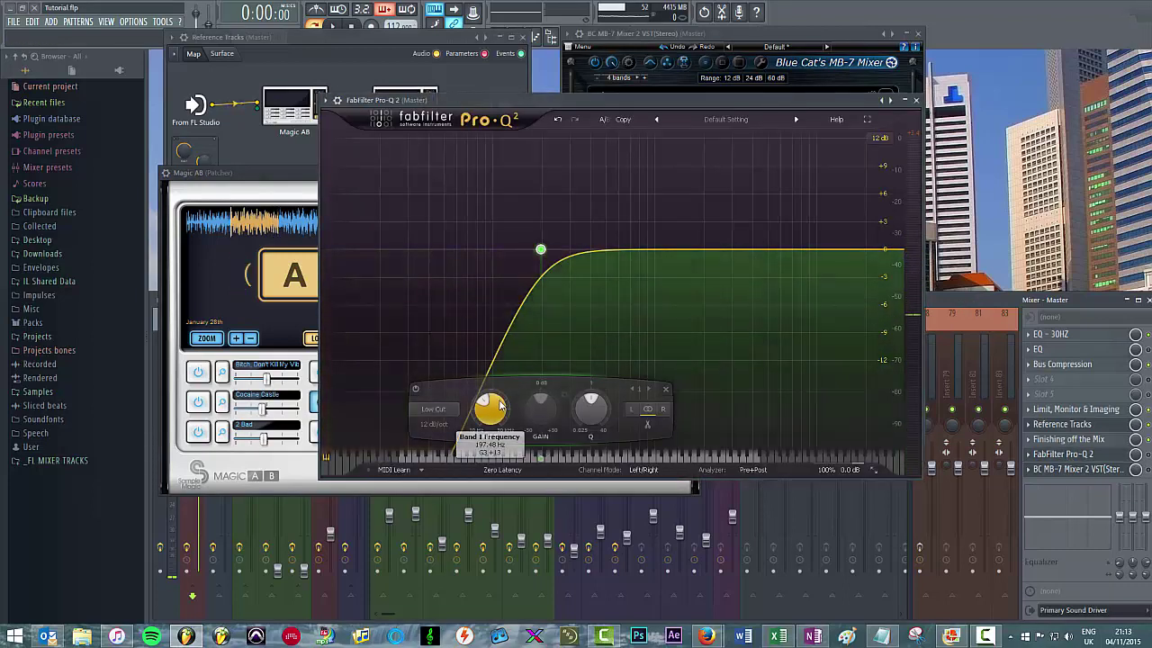
{"action": "mouse_move", "coordinate": [492, 413]}
{"action": "left_click_drag", "start_coordinate": [492, 412], "coordinate": [519, 371]}
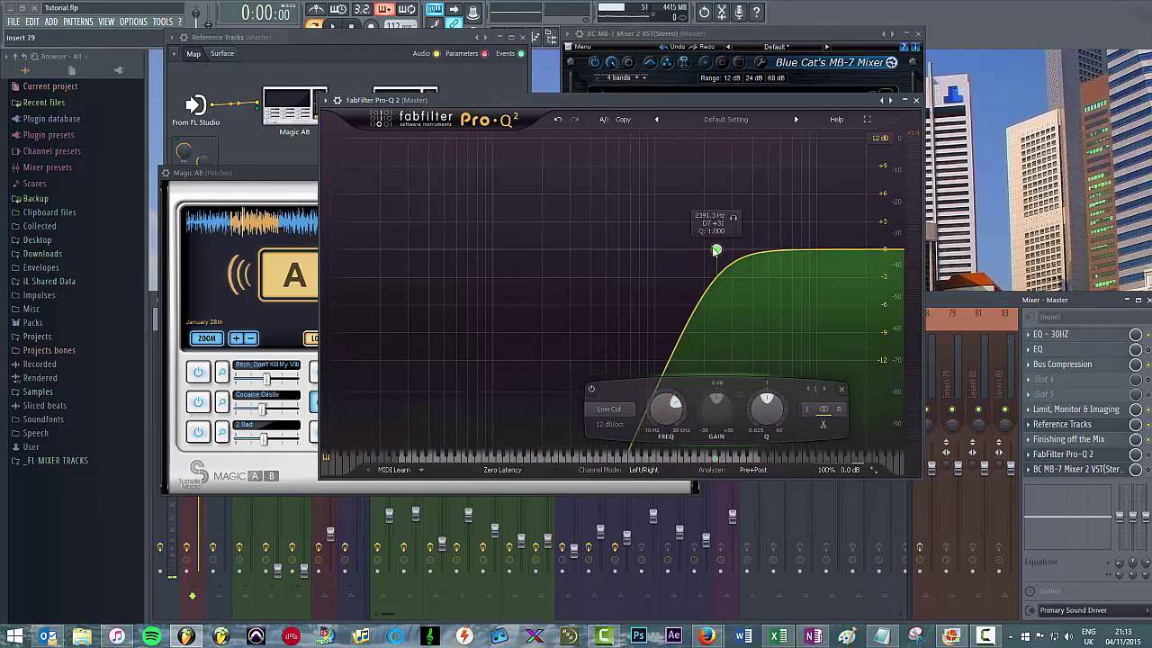
{"action": "mouse_move", "coordinate": [666, 399]}
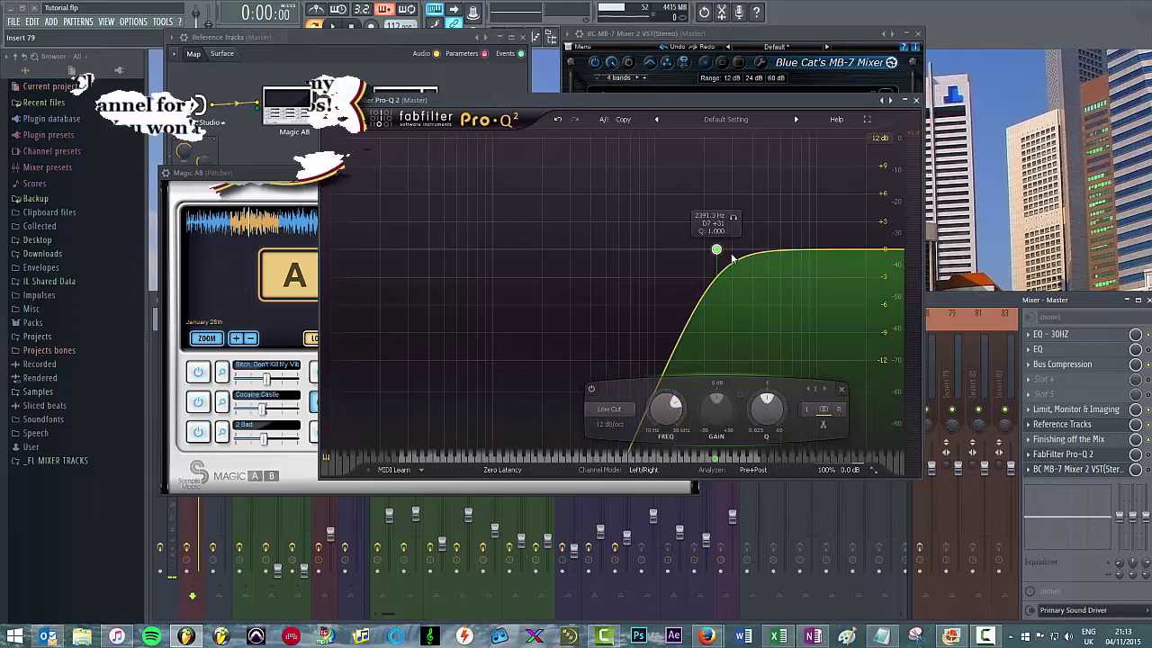
{"action": "left_click_drag", "start_coordinate": [667, 387], "coordinate": [640, 461]}
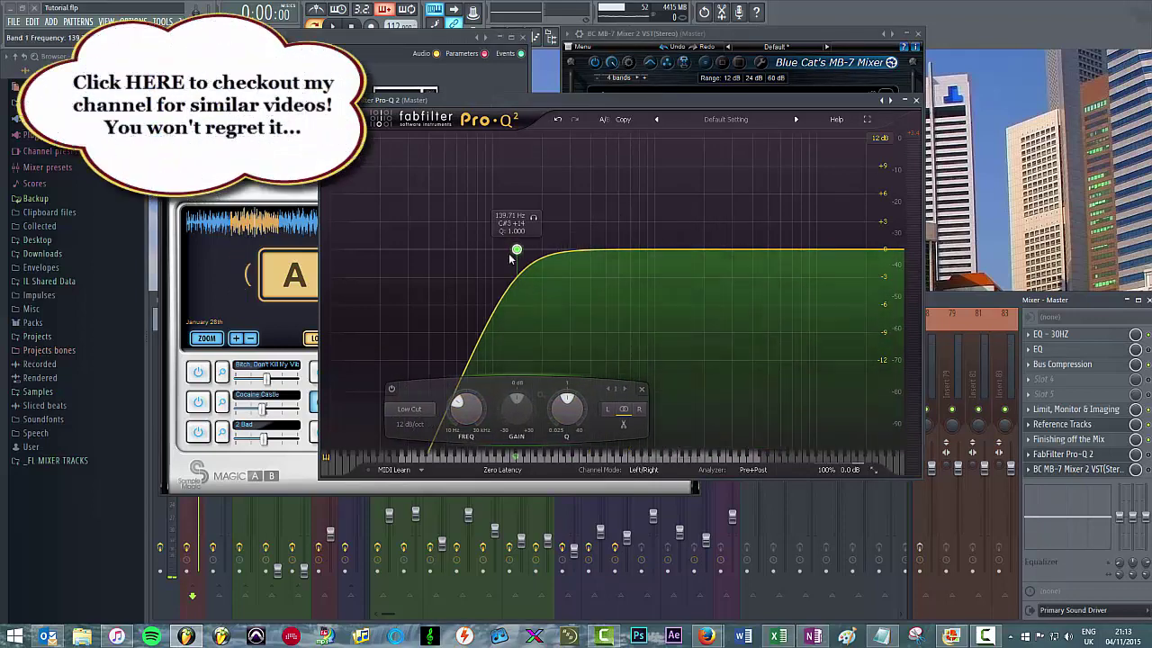
Change the Pro-Q 2 band to High Cut, sweep its frequency up to 554.22 Hz, and close the equalizer
{"action": "left_click", "coordinate": [411, 411]}
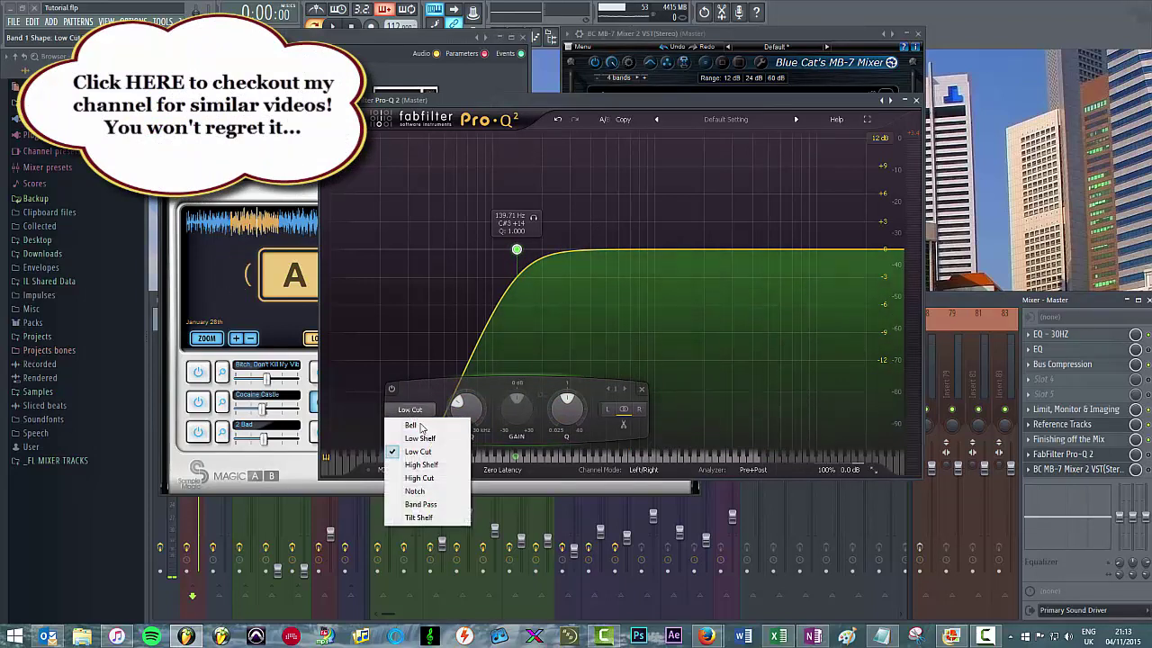
{"action": "left_click", "coordinate": [419, 478]}
{"action": "mouse_move", "coordinate": [477, 415]}
{"action": "left_mouse_down"}
{"action": "mouse_move", "coordinate": [480, 387]}
{"action": "mouse_move", "coordinate": [482, 407]}
{"action": "left_mouse_up"}
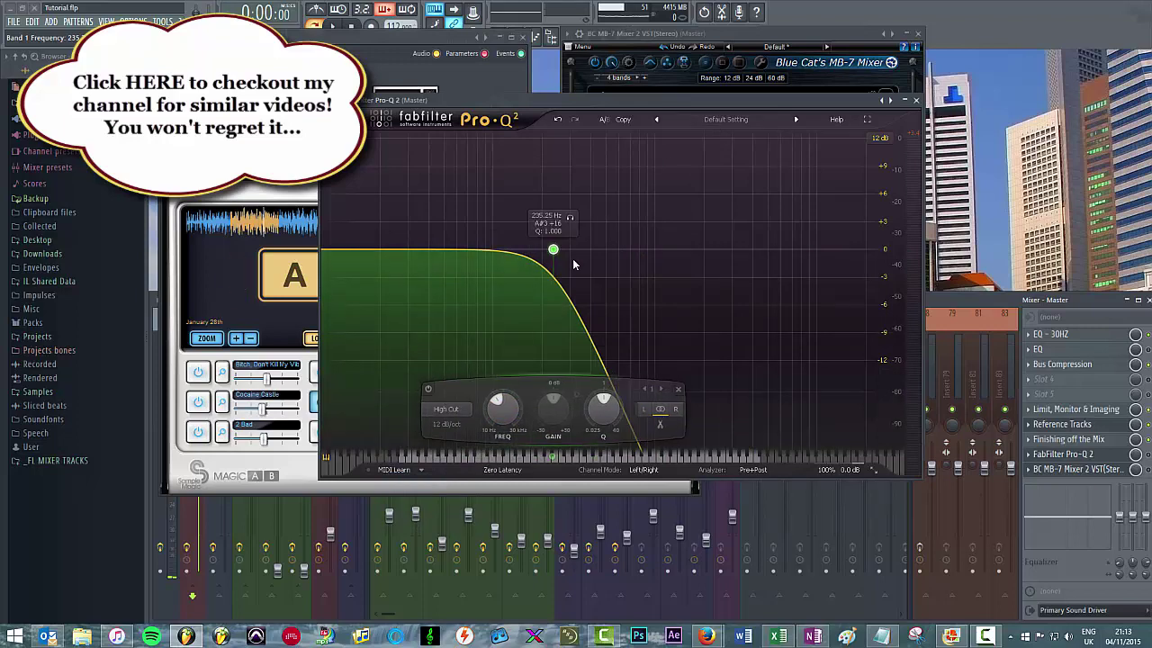
{"action": "left_click_drag", "start_coordinate": [499, 400], "coordinate": [500, 358]}
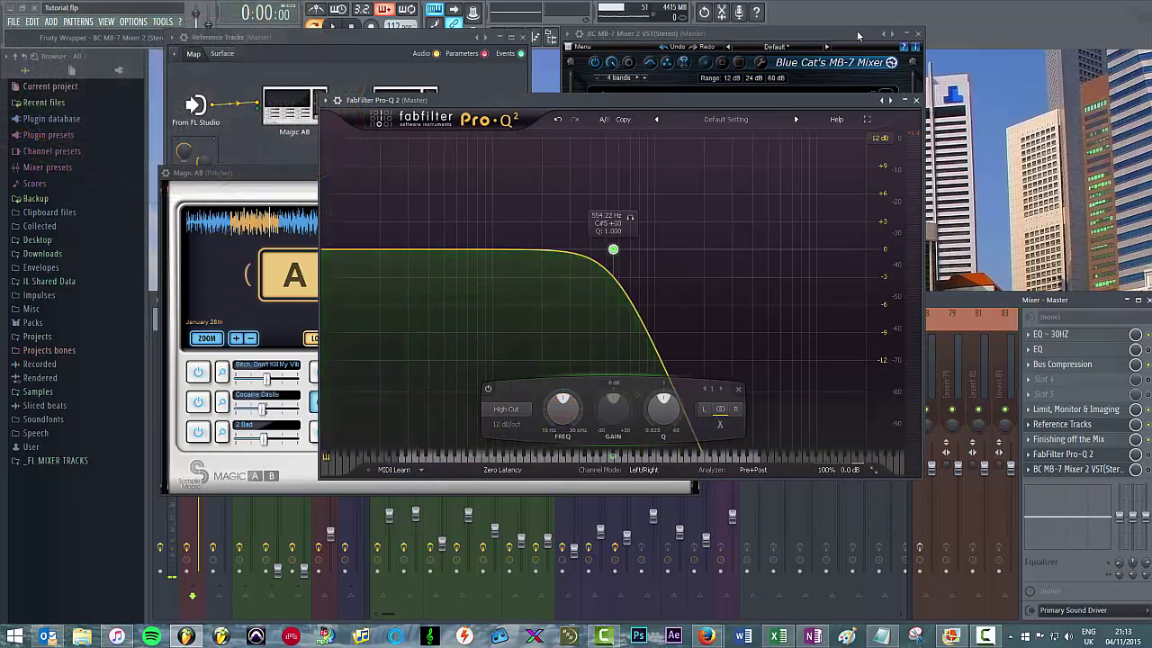
{"action": "left_click", "coordinate": [916, 100]}
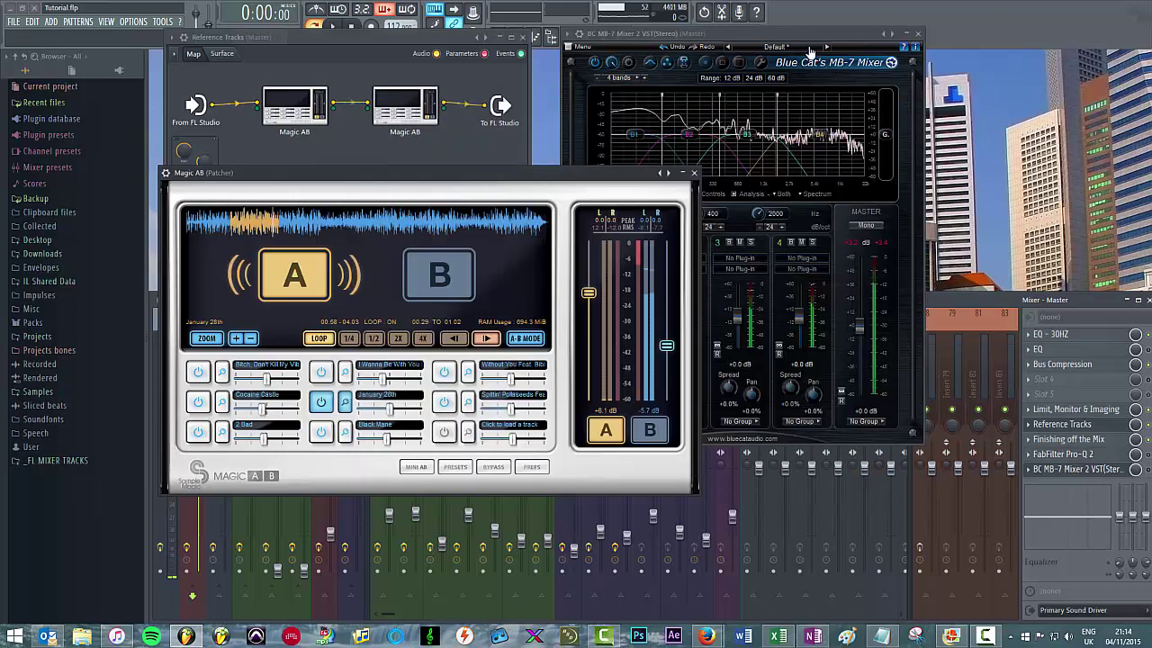
Set the MB-7 Mixer crossover frequencies to 122, 1024 and 5665 Hz
{"action": "left_click", "coordinate": [782, 77]}
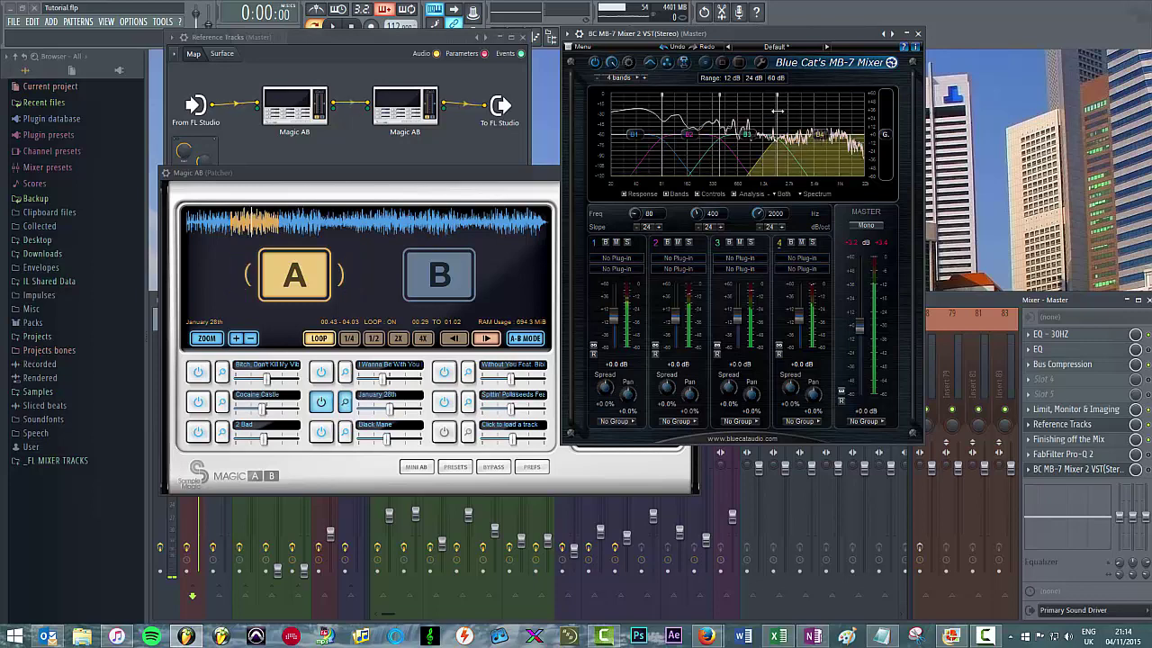
{"action": "left_click_drag", "start_coordinate": [776, 115], "coordinate": [801, 116]}
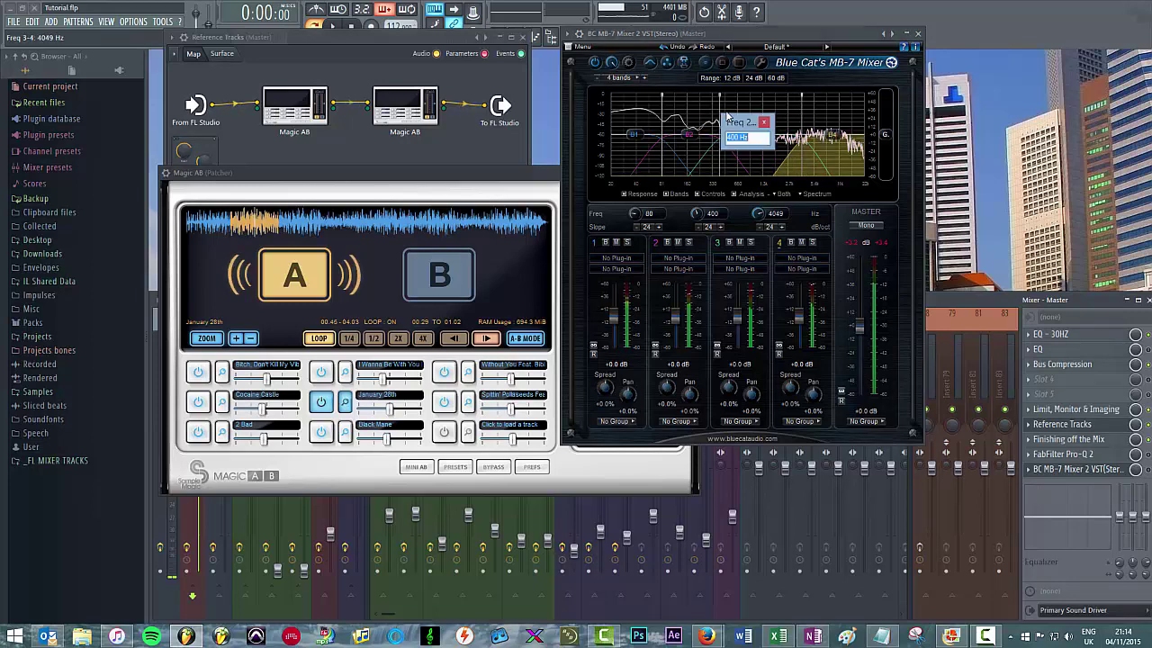
{"action": "left_click_drag", "start_coordinate": [719, 107], "coordinate": [728, 107]}
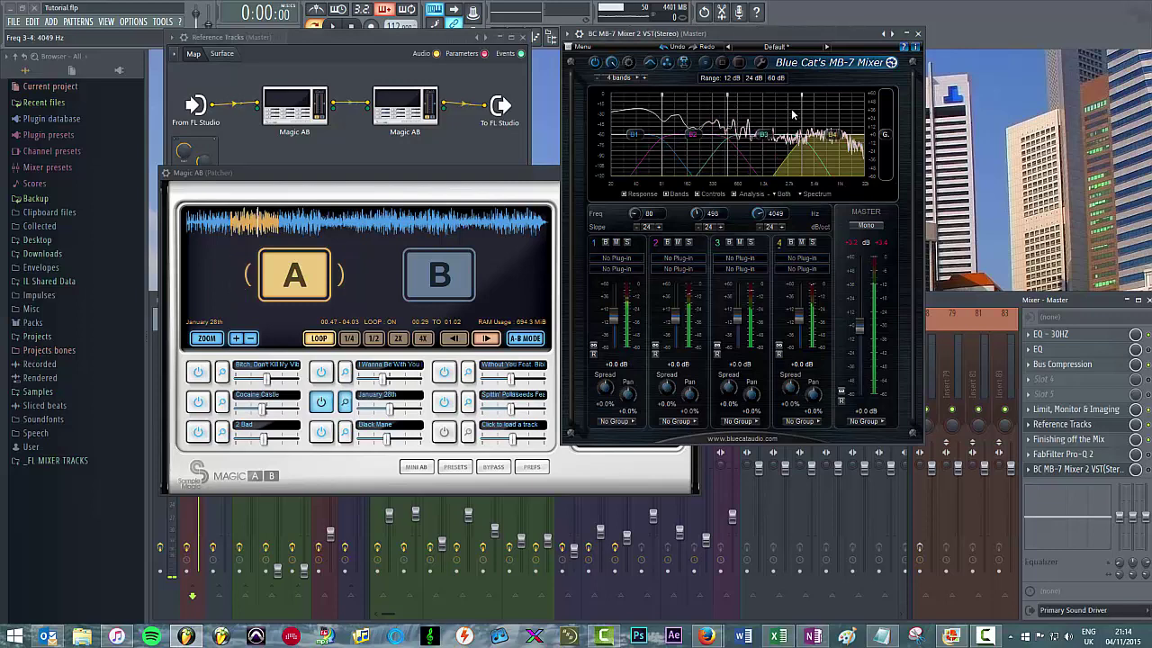
{"action": "left_click_drag", "start_coordinate": [801, 113], "coordinate": [815, 113]}
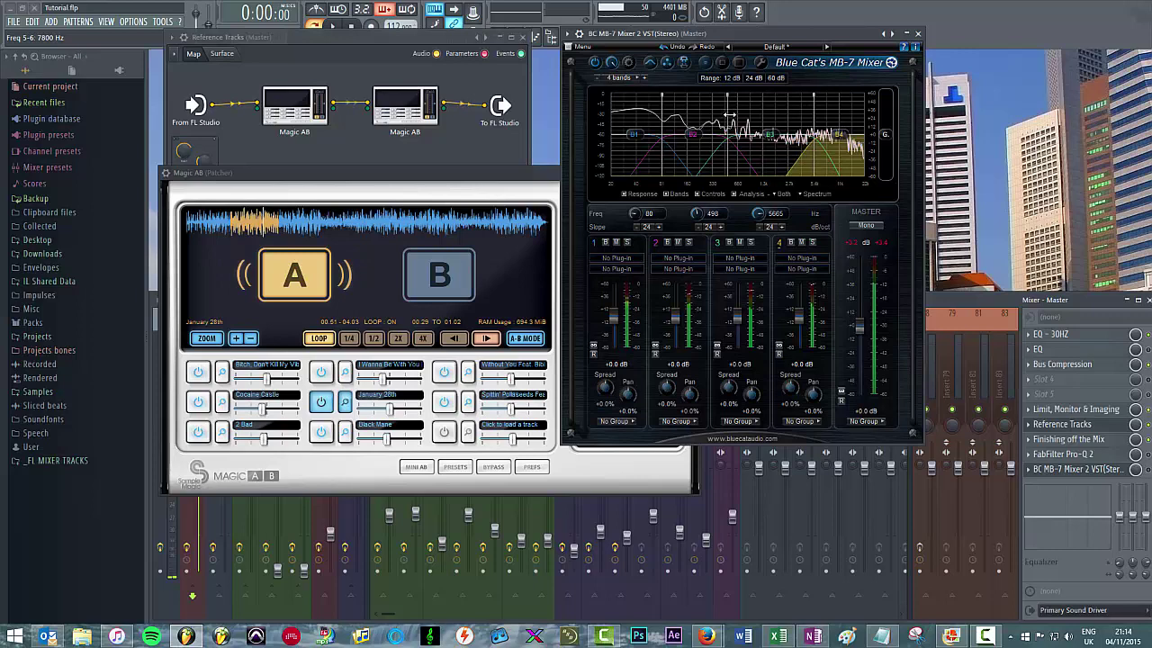
{"action": "left_click_drag", "start_coordinate": [729, 115], "coordinate": [752, 112]}
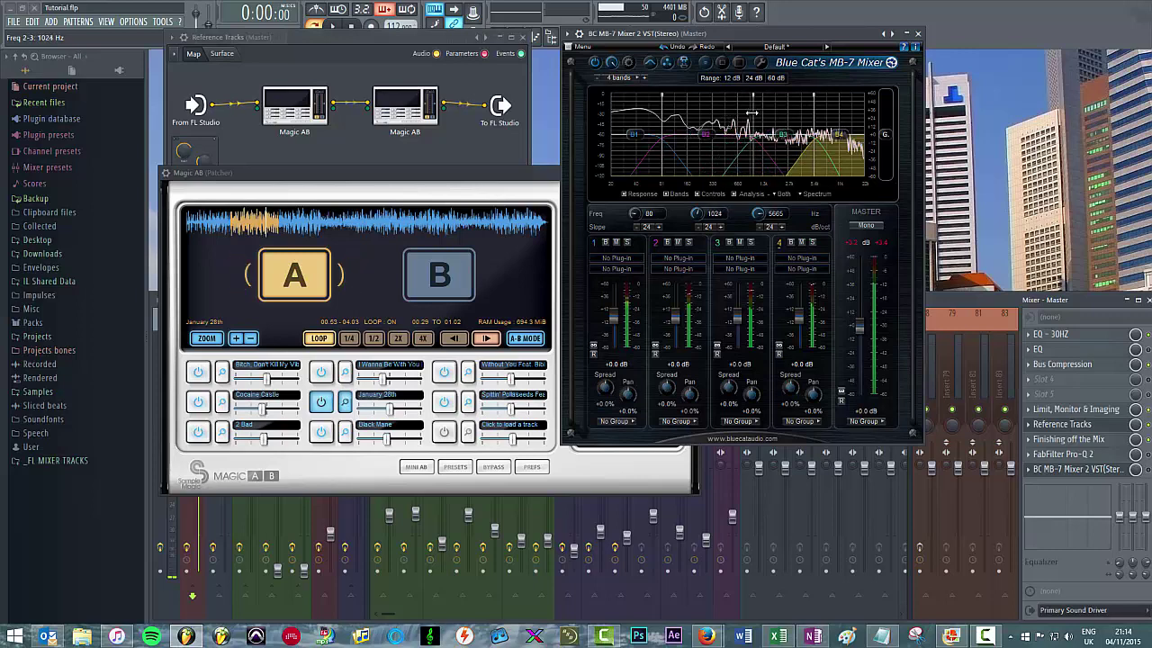
{"action": "left_click_drag", "start_coordinate": [662, 113], "coordinate": [677, 113]}
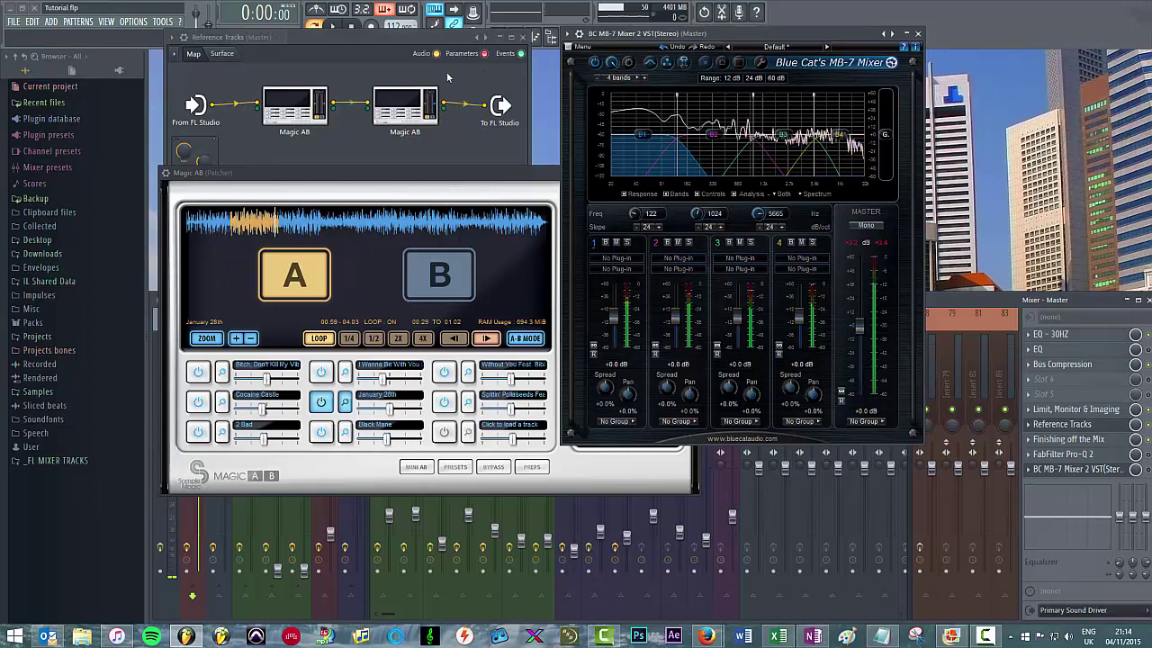
Solo band 1 in the MB-7 Mixer, play the project to hear only its lows, and stop playback
{"action": "left_click", "coordinate": [628, 243]}
{"action": "left_click", "coordinate": [342, 37]}
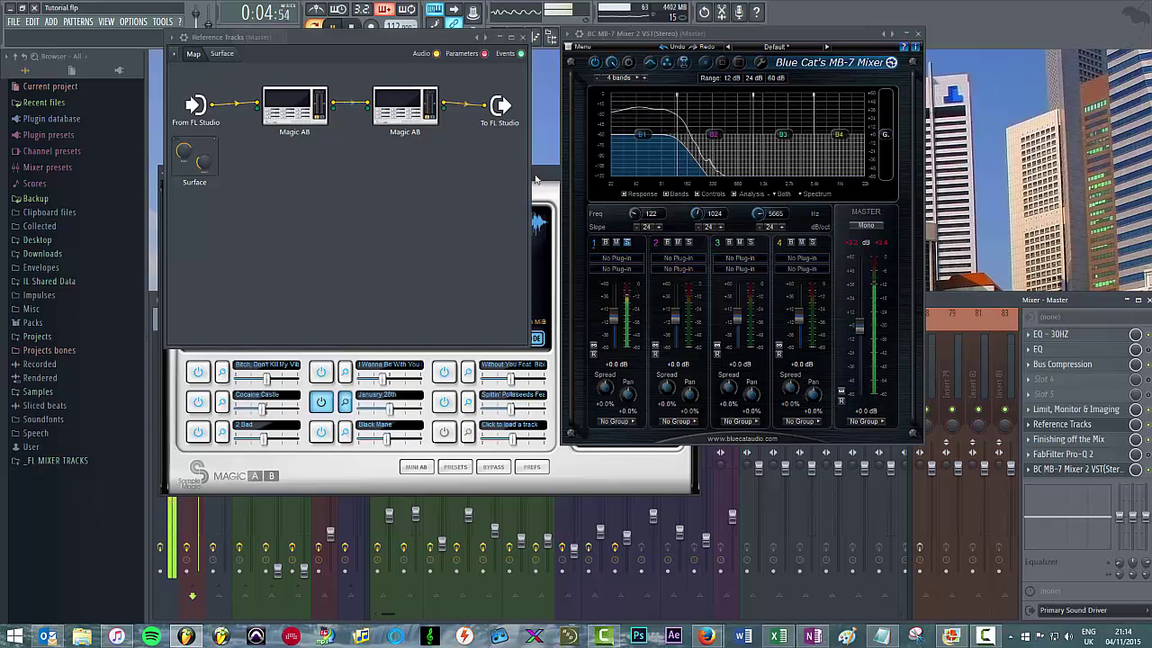
{"action": "key", "text": "space"}
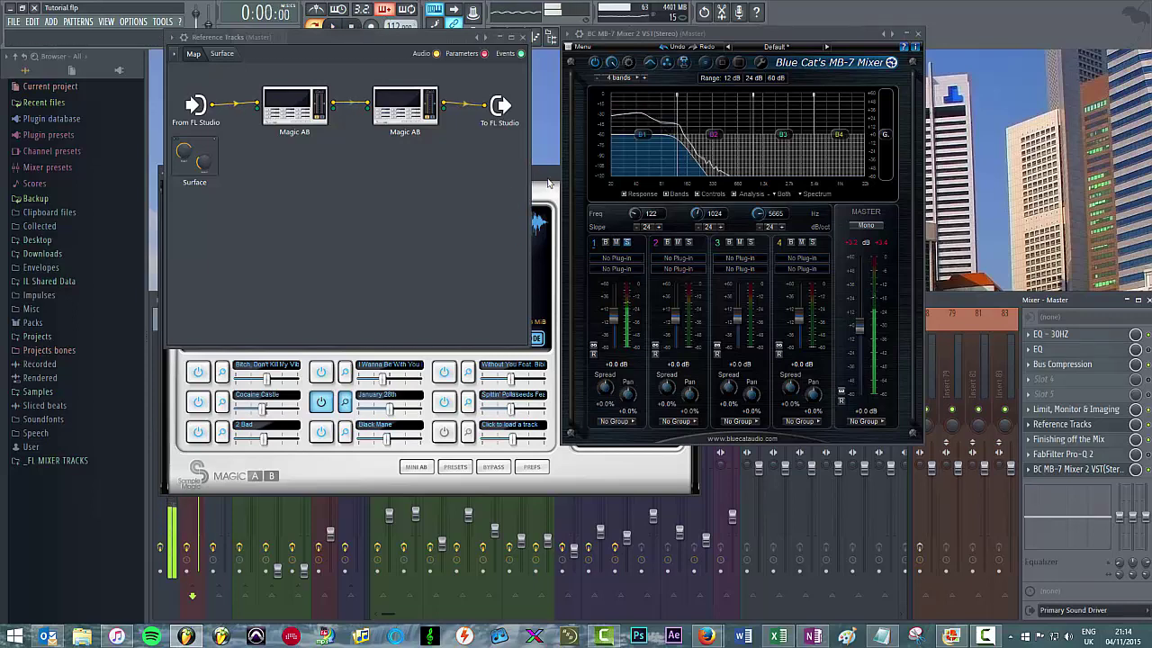
Return to Magic AB and select Bitch, Don't Kill My Vibe as the reference track
{"action": "left_click", "coordinate": [538, 216]}
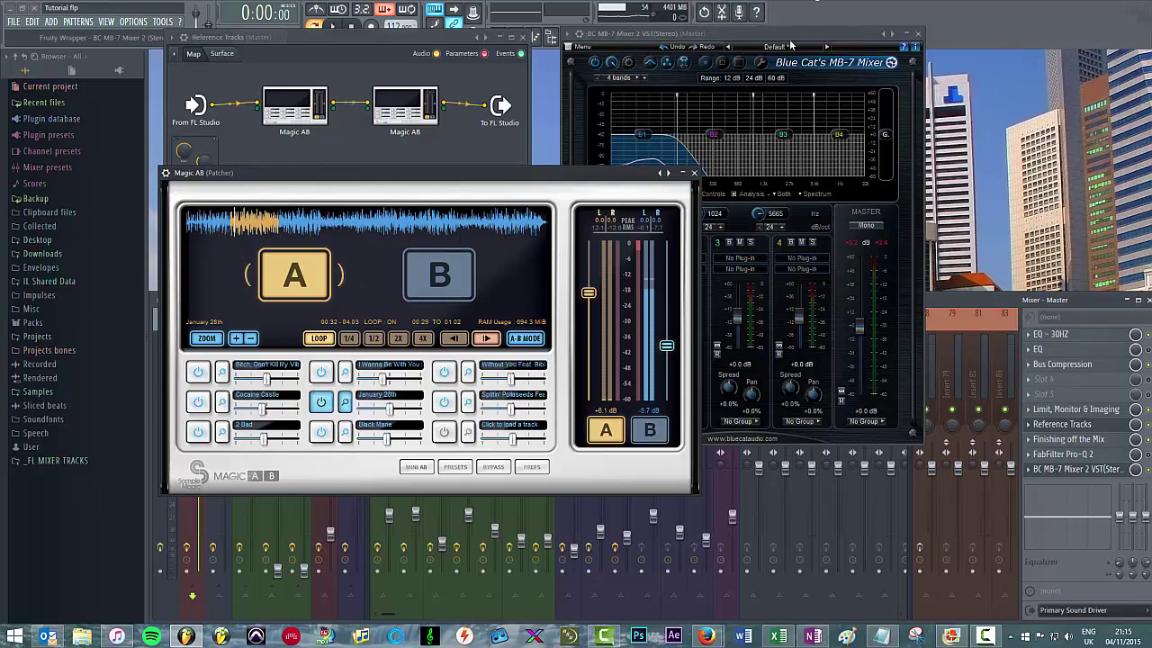
{"action": "left_click", "coordinate": [826, 153]}
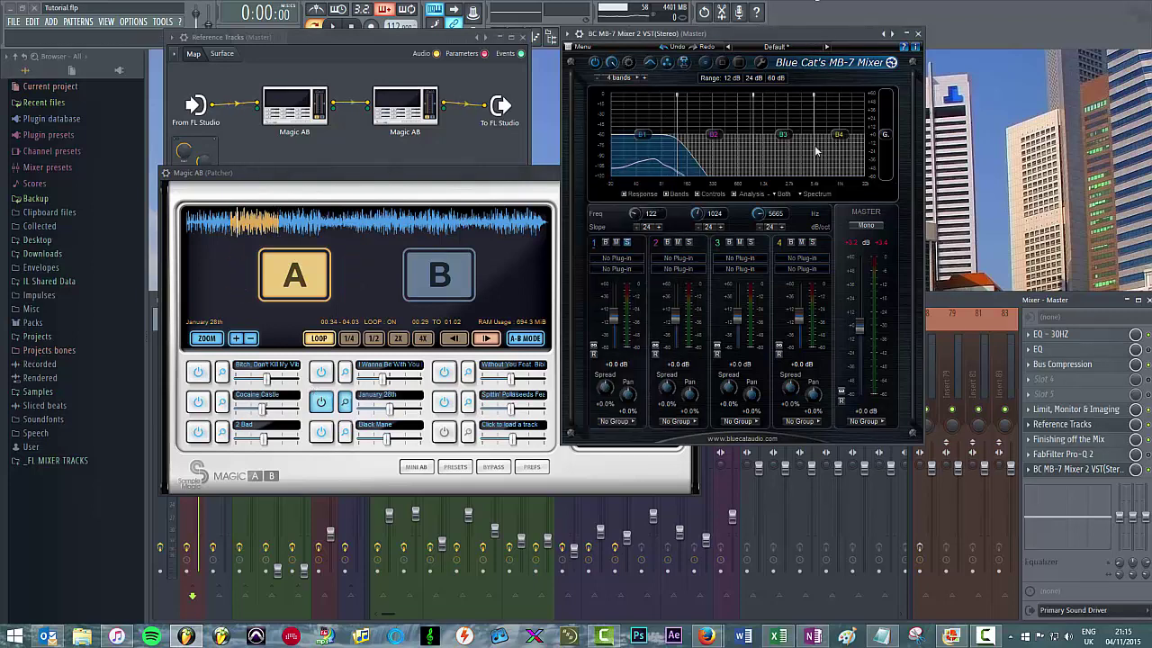
{"action": "left_click", "coordinate": [198, 374]}
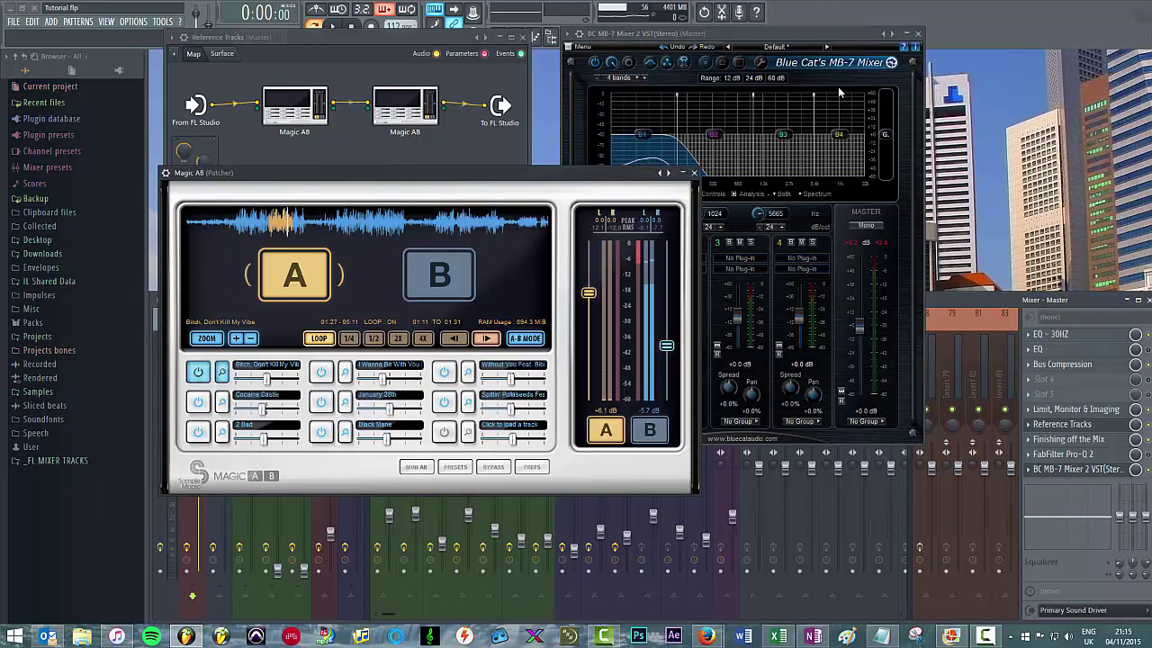
Solo only band 4 in the MB-7 Mixer and play the project to hear its high frequencies
{"action": "left_click", "coordinate": [804, 52]}
{"action": "left_click", "coordinate": [812, 242]}
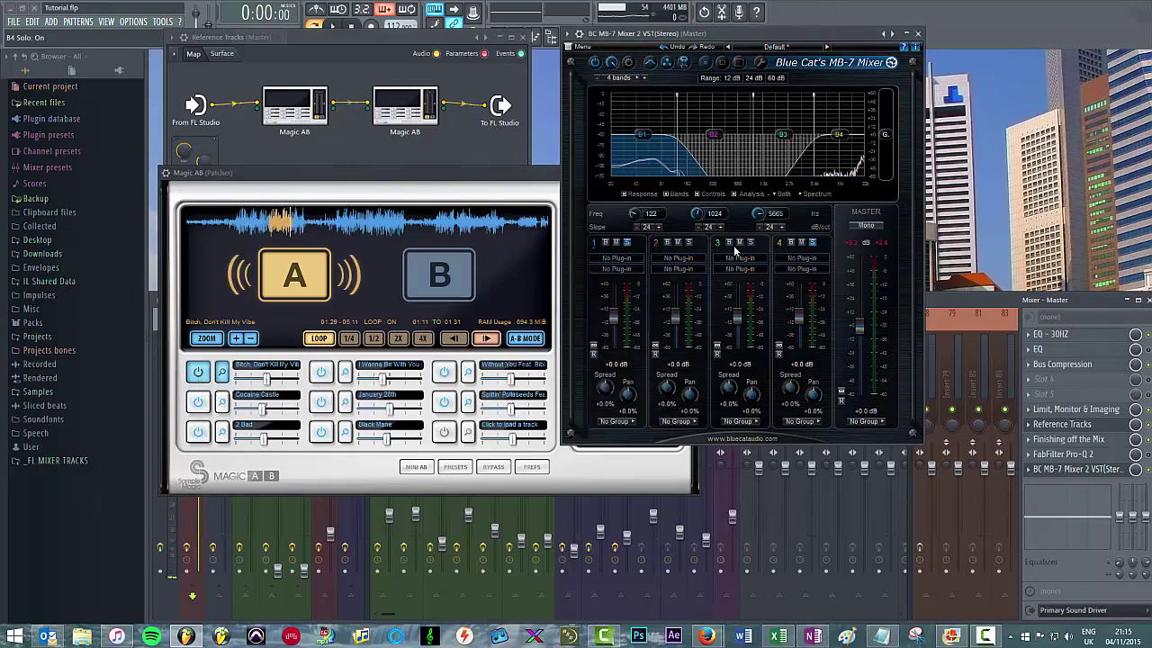
{"action": "left_click", "coordinate": [627, 242]}
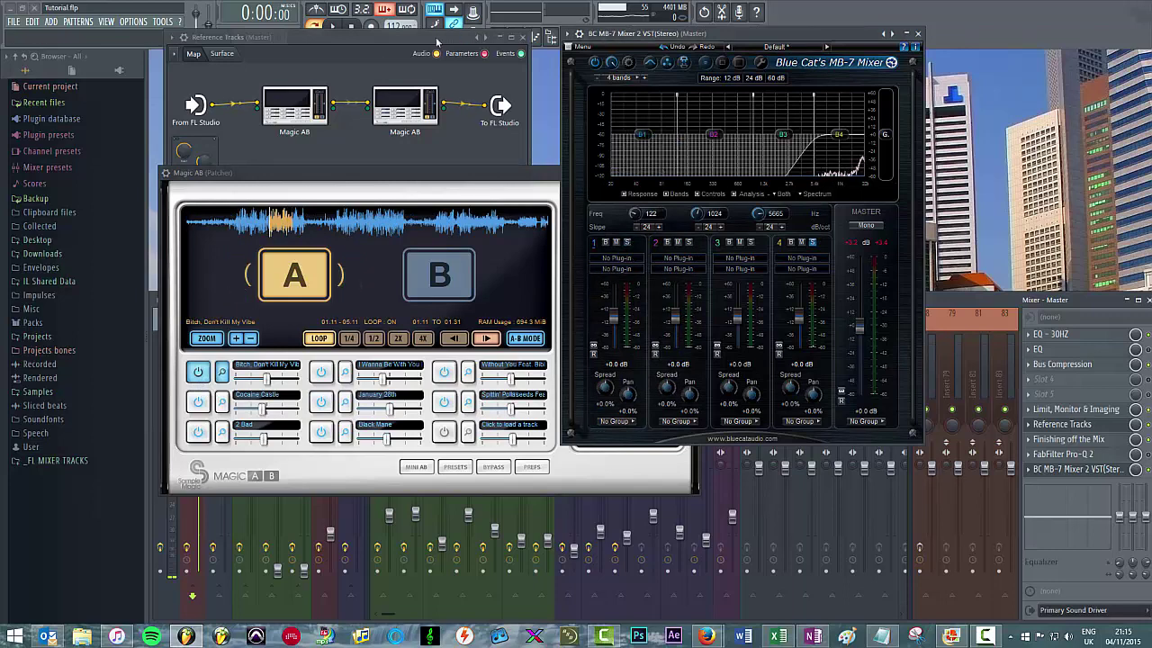
{"action": "left_click", "coordinate": [346, 49]}
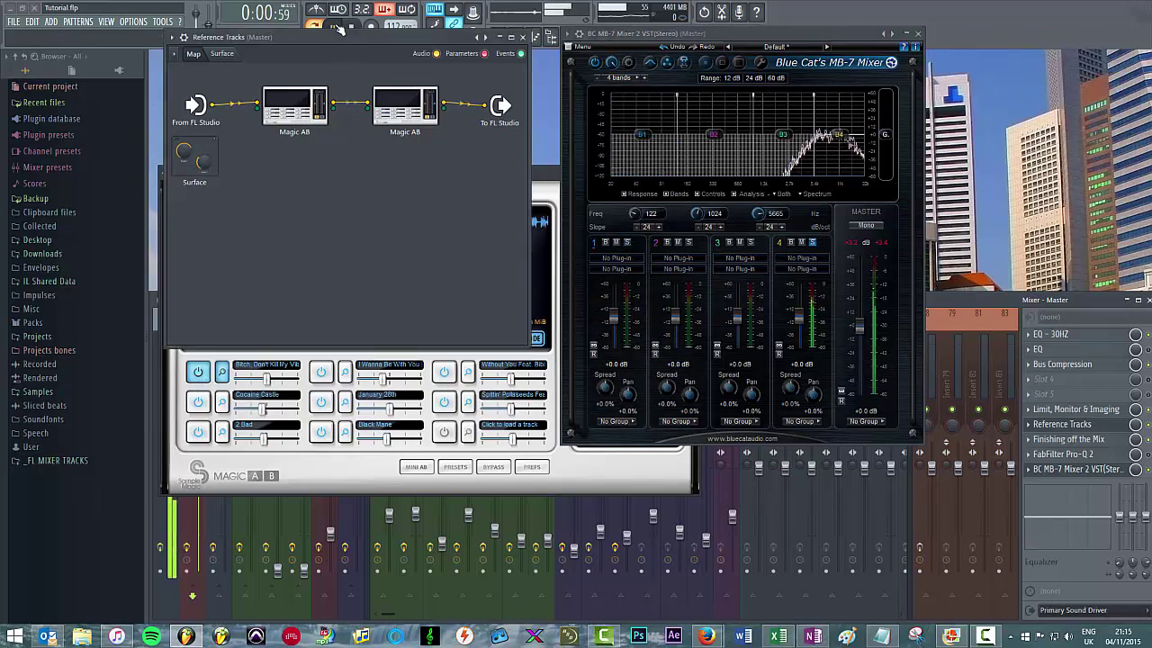